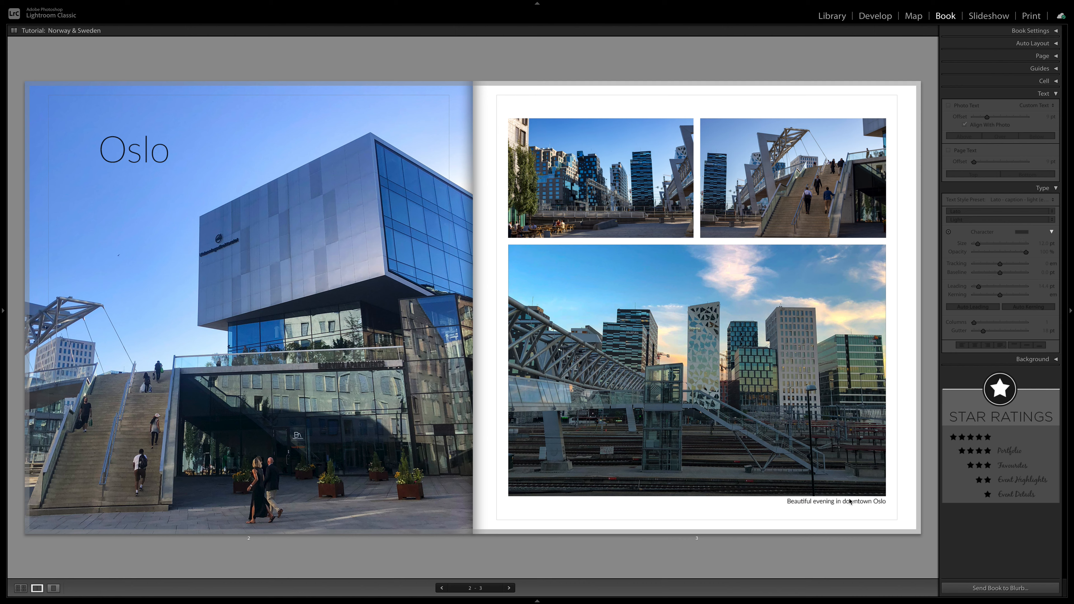
Step: Open the Oslo title for editing, check the available font families, and choose the Thin style of Lato
{"action": "left_click", "coordinate": [143, 160]}
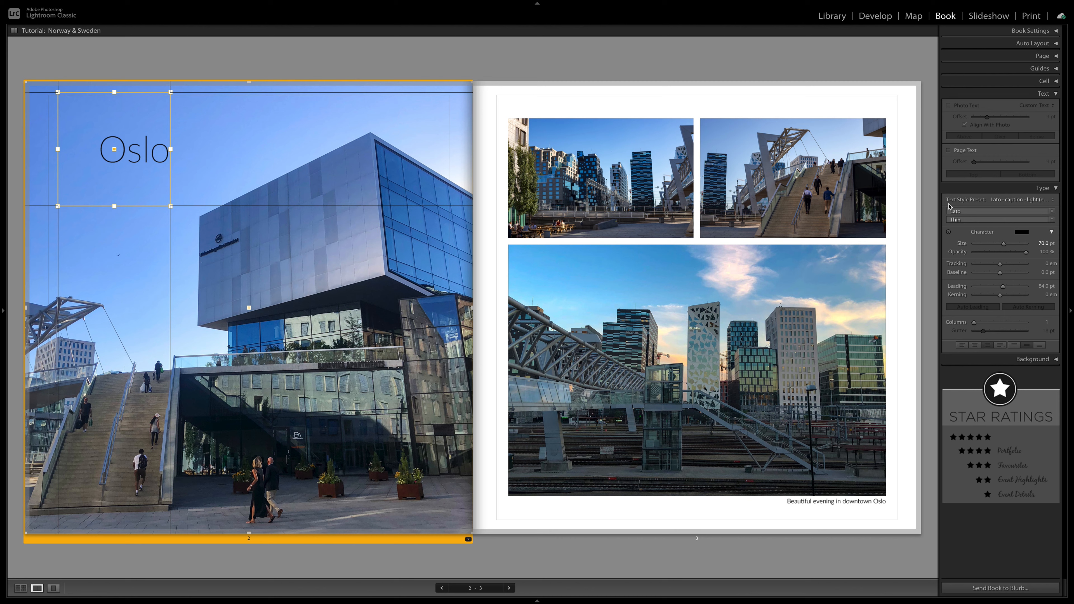
{"action": "left_click", "coordinate": [1052, 212]}
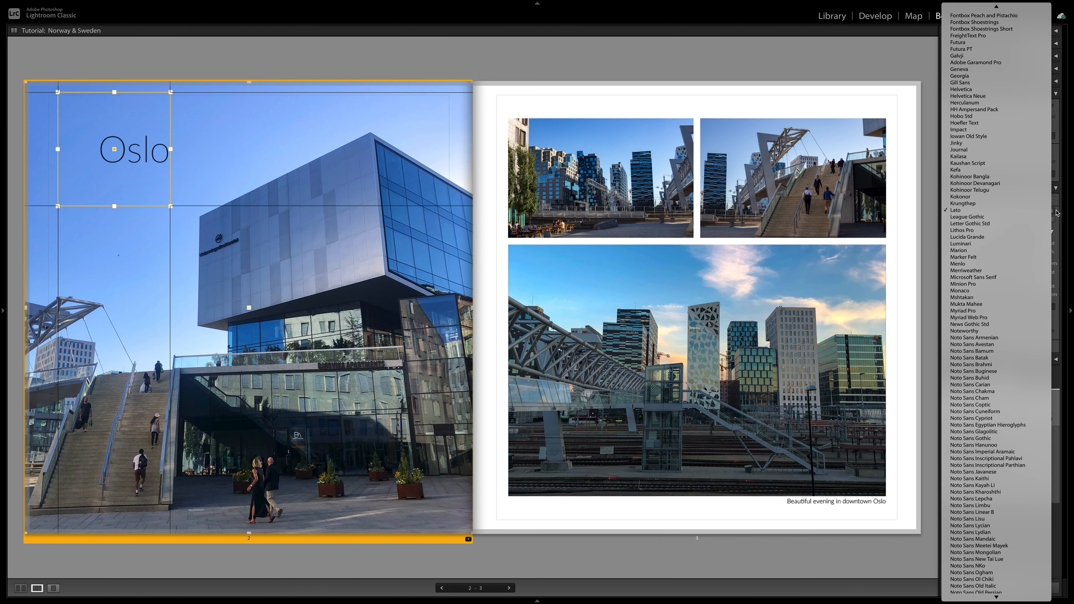
{"action": "left_click", "coordinate": [1057, 216]}
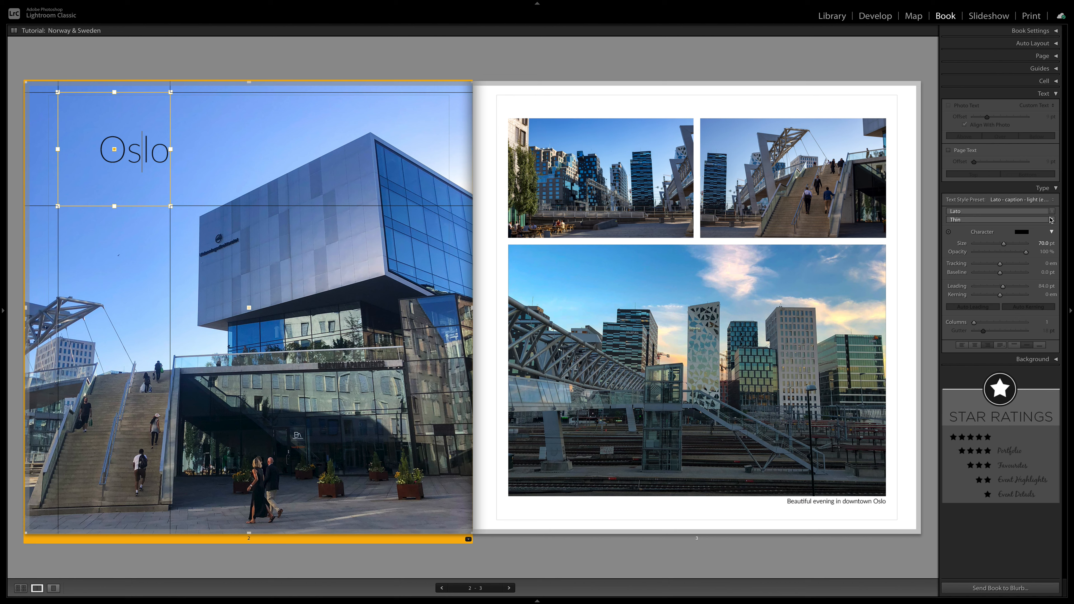
{"action": "left_click", "coordinate": [1053, 221]}
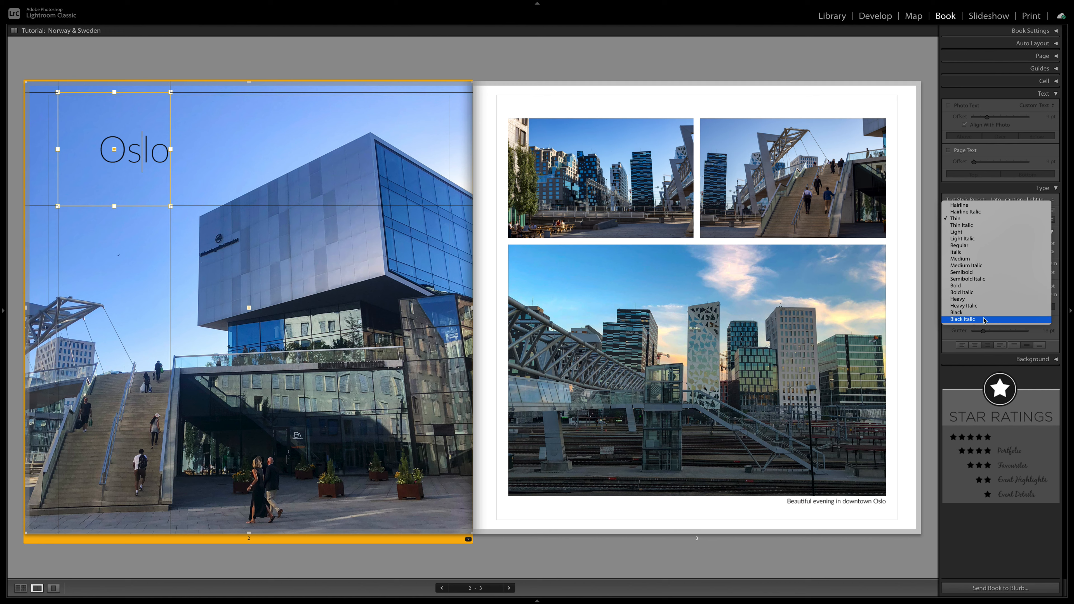
{"action": "left_click", "coordinate": [1000, 220]}
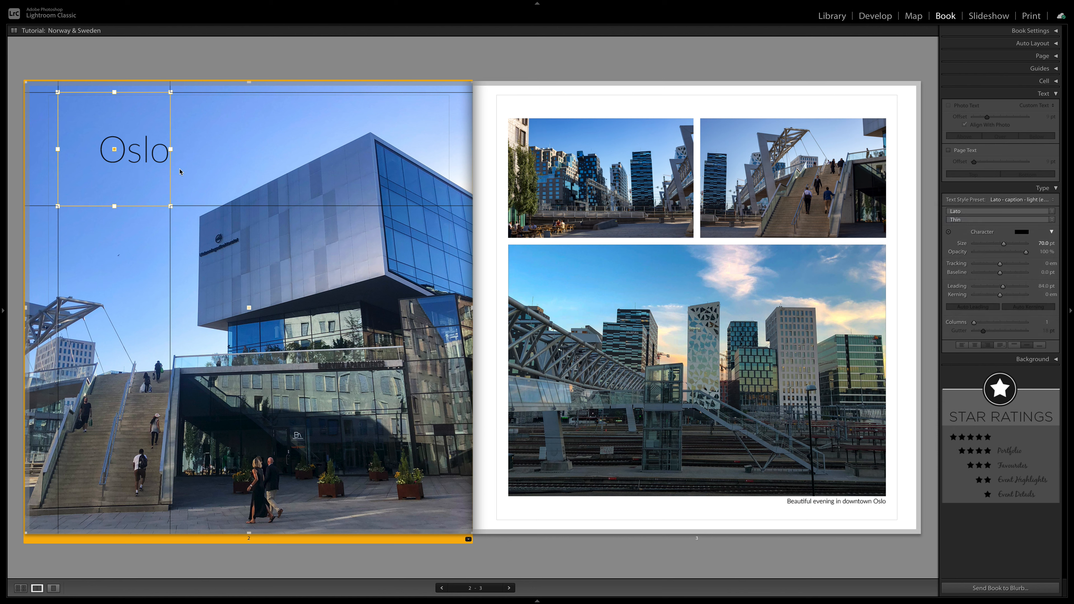
Step: Select the Oslo title text and try dark gray and white as its character colour
{"action": "left_click_drag", "start_coordinate": [99, 147], "coordinate": [169, 148]}
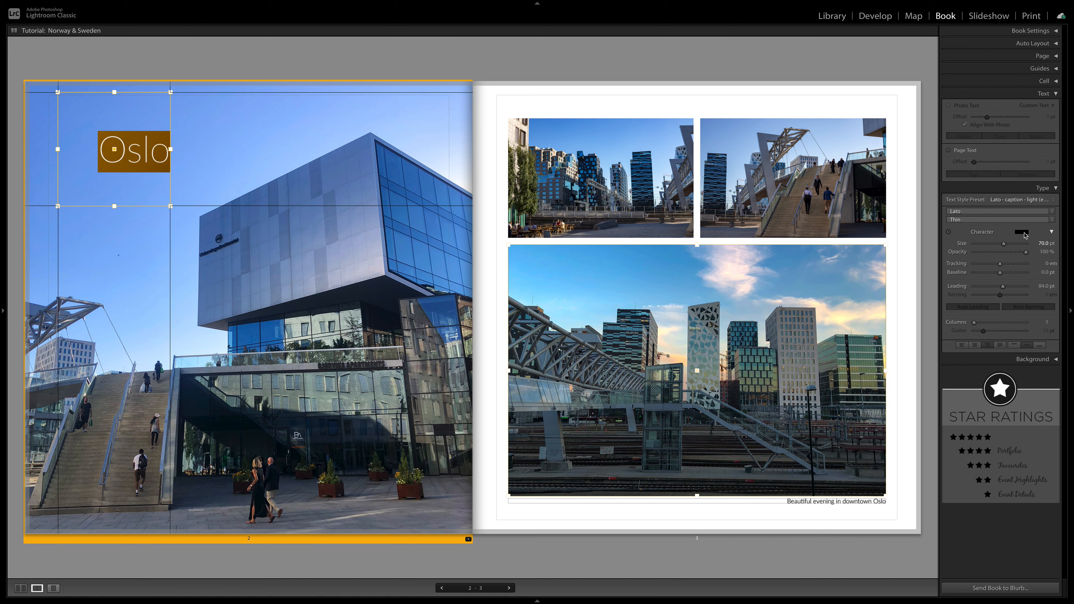
{"action": "left_click", "coordinate": [1023, 236]}
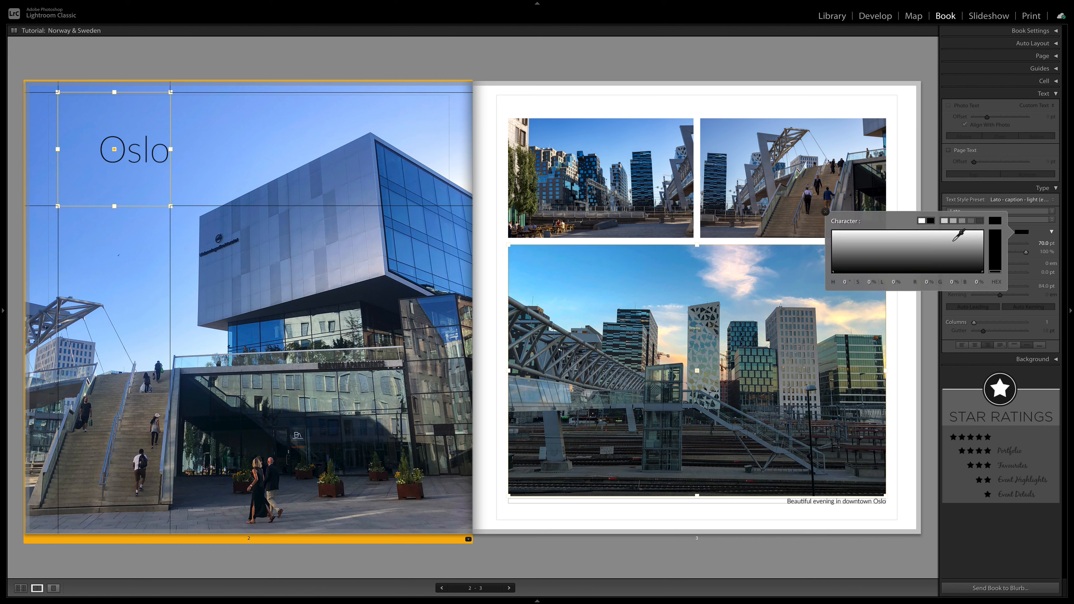
{"action": "left_click", "coordinate": [980, 221]}
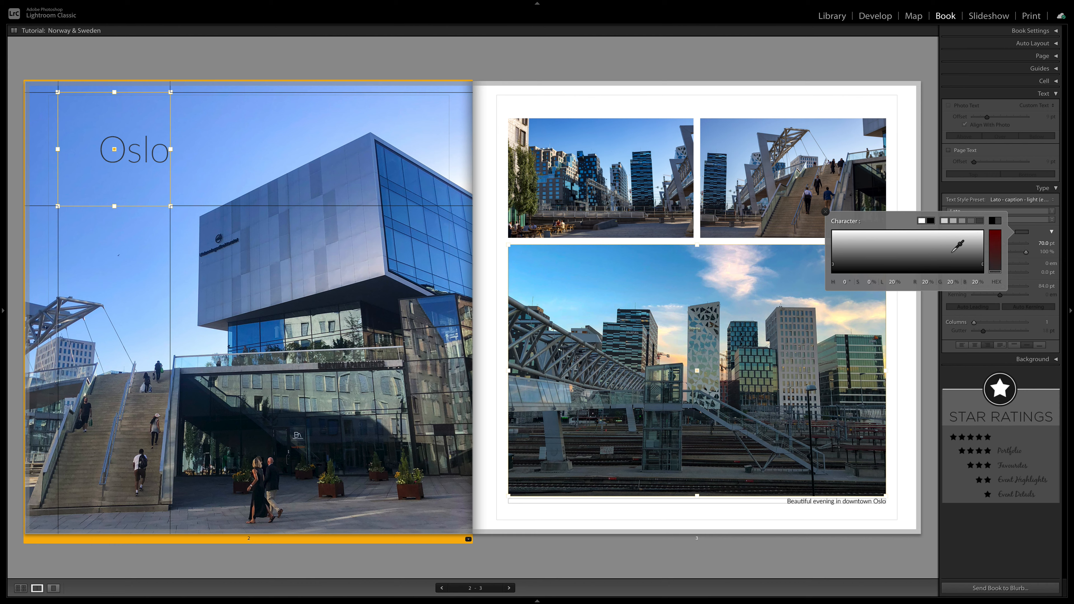
{"action": "left_click", "coordinate": [921, 220]}
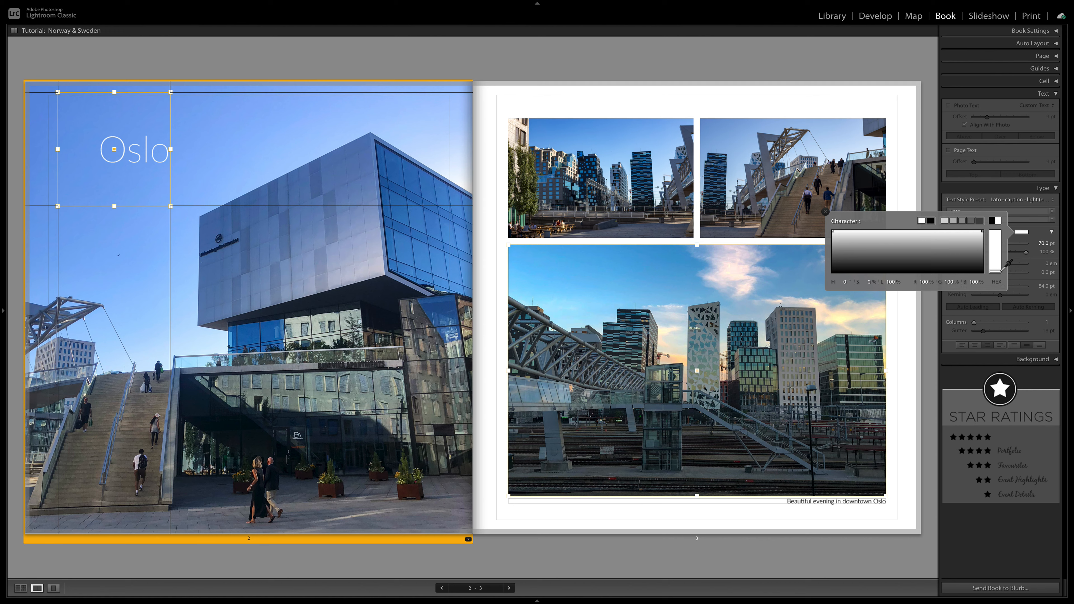
Step: Try saturated blue and green on the Oslo title, desaturate it to gray, and set the character colour back to black
{"action": "left_click", "coordinate": [995, 257]}
{"action": "left_click_drag", "start_coordinate": [996, 257], "coordinate": [995, 237]}
{"action": "left_click", "coordinate": [937, 248]}
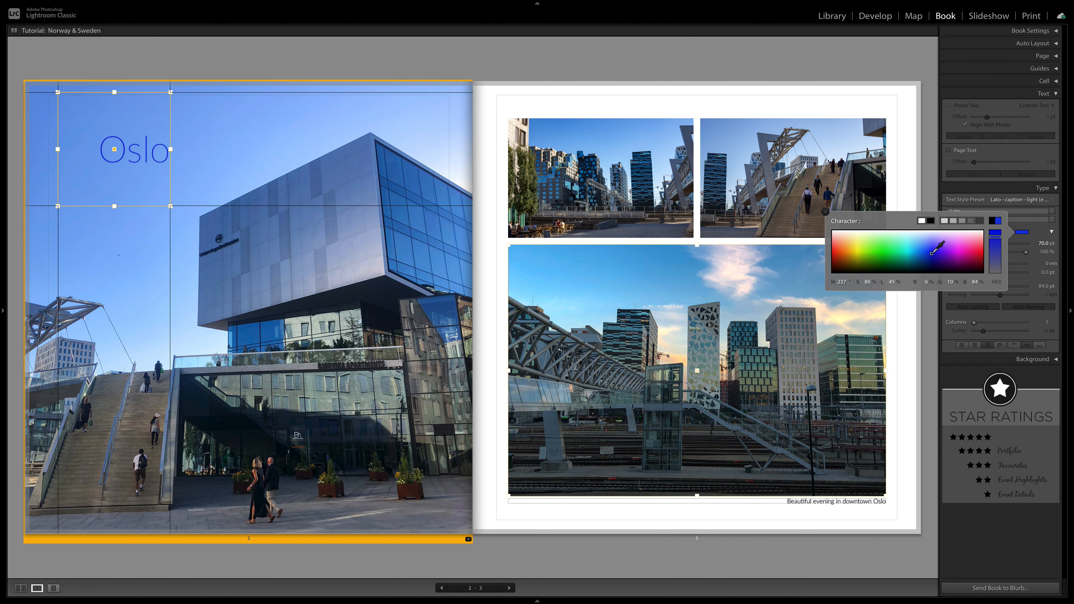
{"action": "left_click", "coordinate": [894, 246]}
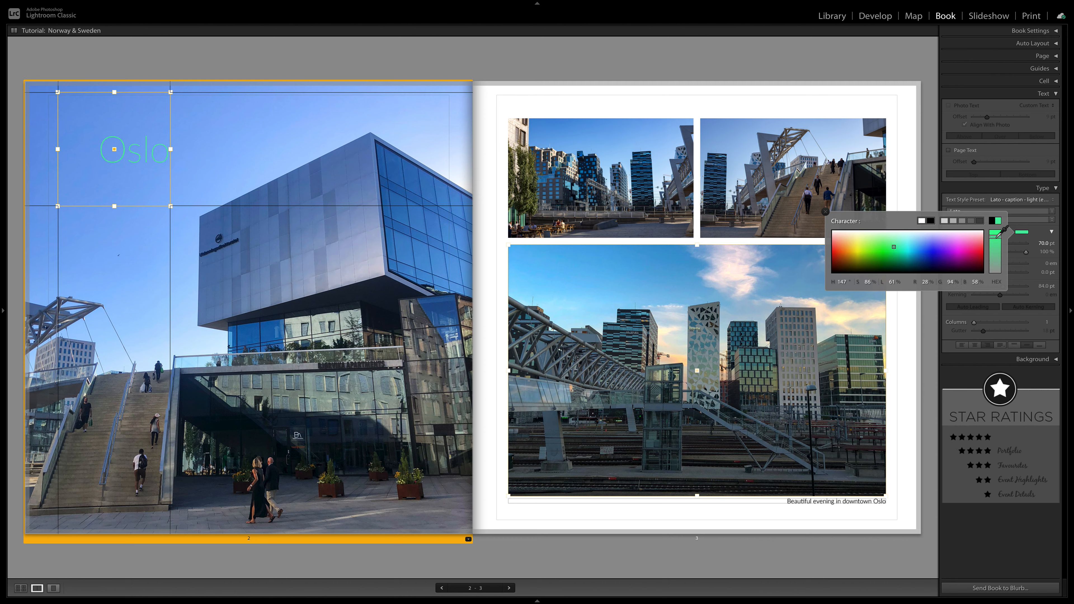
{"action": "left_click_drag", "start_coordinate": [996, 236], "coordinate": [999, 291]}
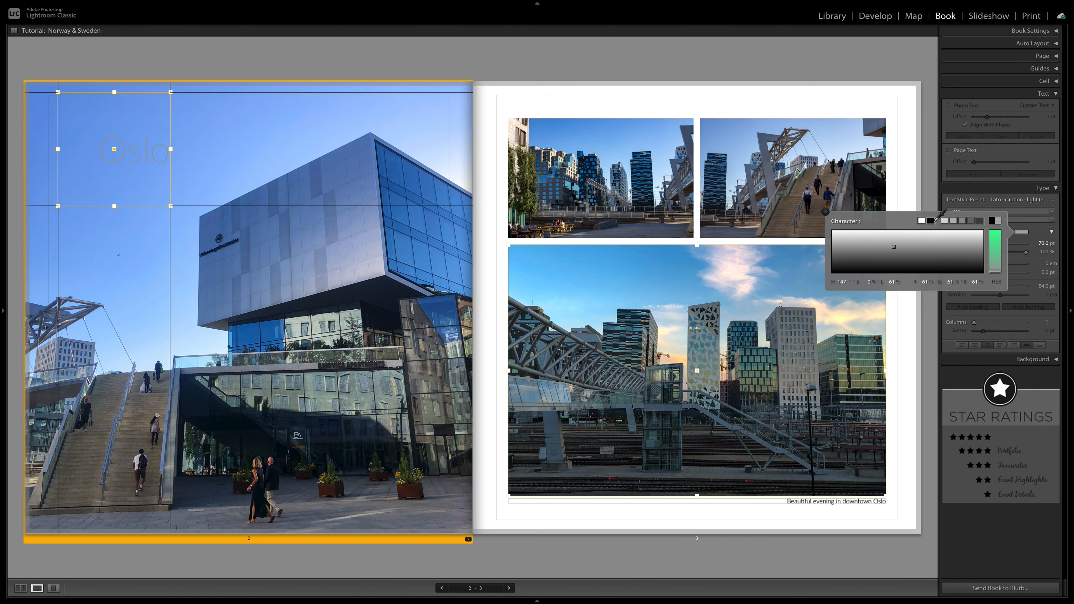
{"action": "left_click", "coordinate": [931, 221]}
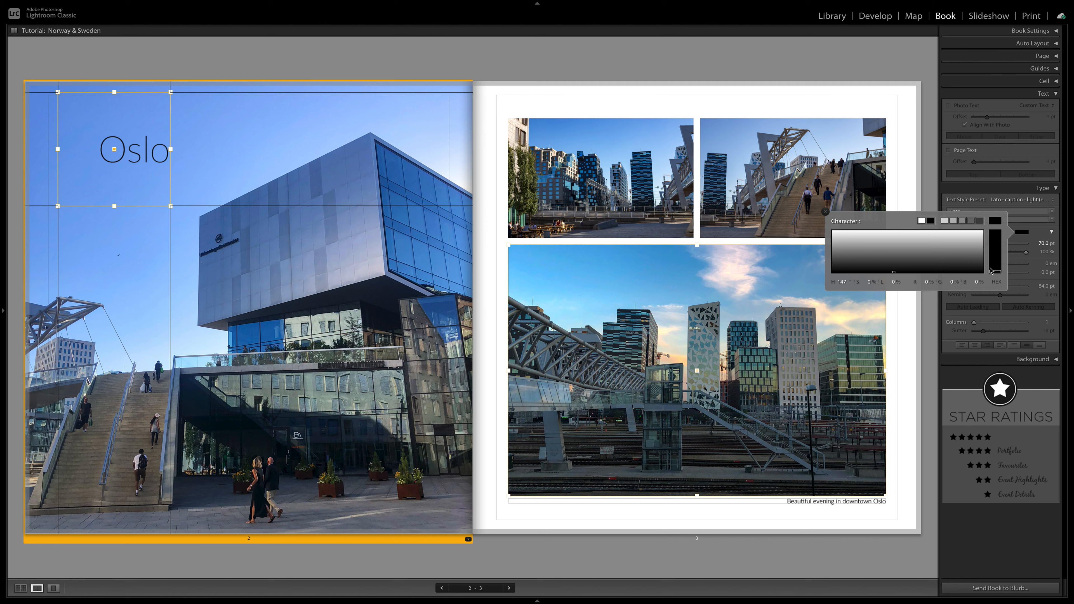
{"action": "left_click", "coordinate": [1039, 233]}
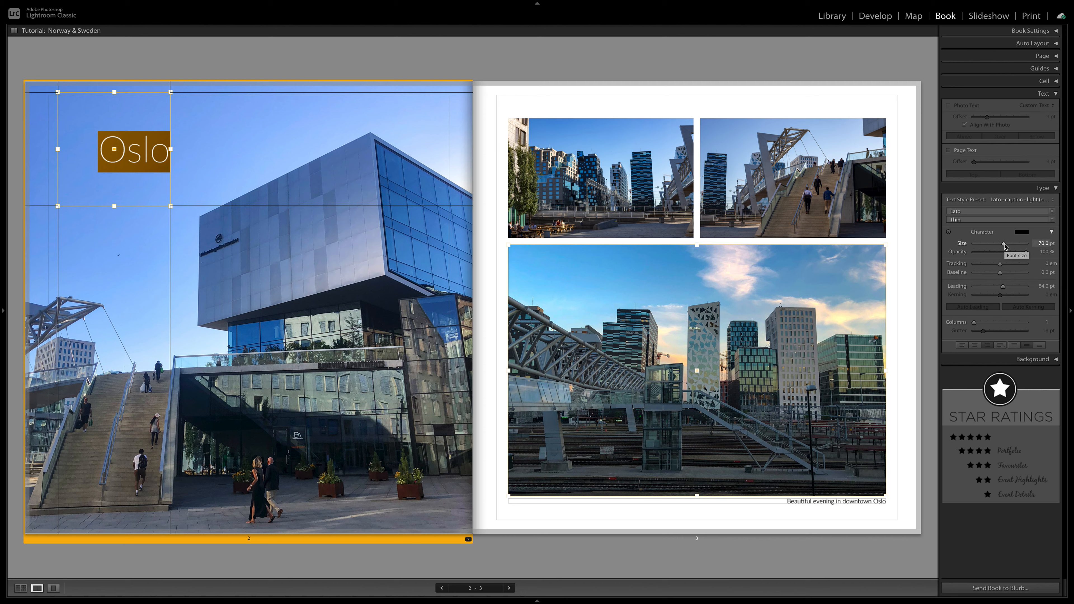
Step: Try font sizes of 5.4, 116.8 and 111 pt on the Oslo title, and set its size to 67.8 pt
{"action": "left_click_drag", "start_coordinate": [1002, 247], "coordinate": [974, 250]}
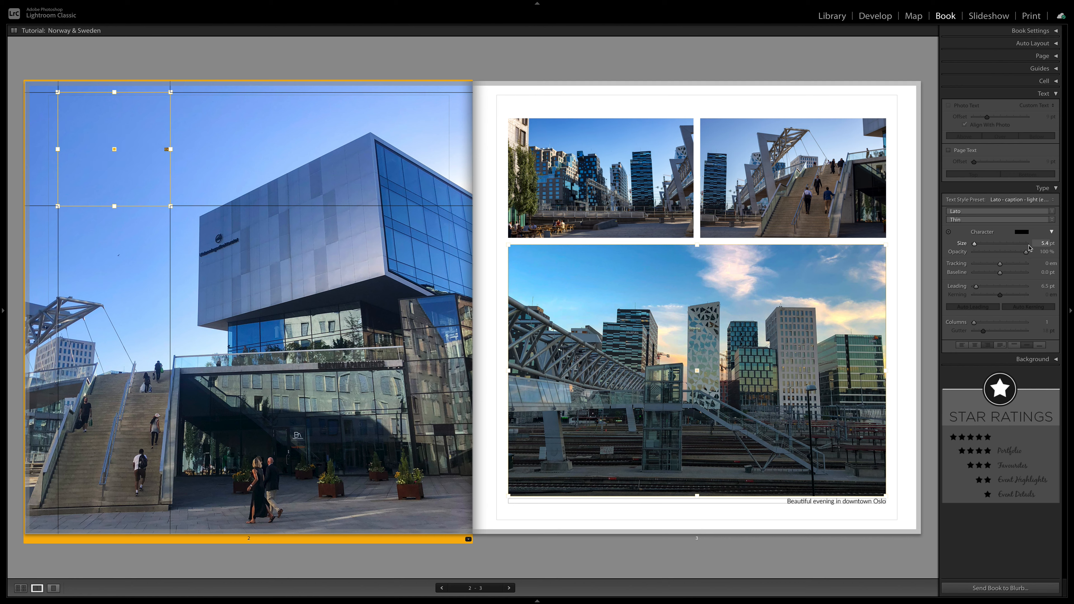
{"action": "left_click_drag", "start_coordinate": [986, 245], "coordinate": [1042, 246]}
{"action": "left_click", "coordinate": [1041, 244]}
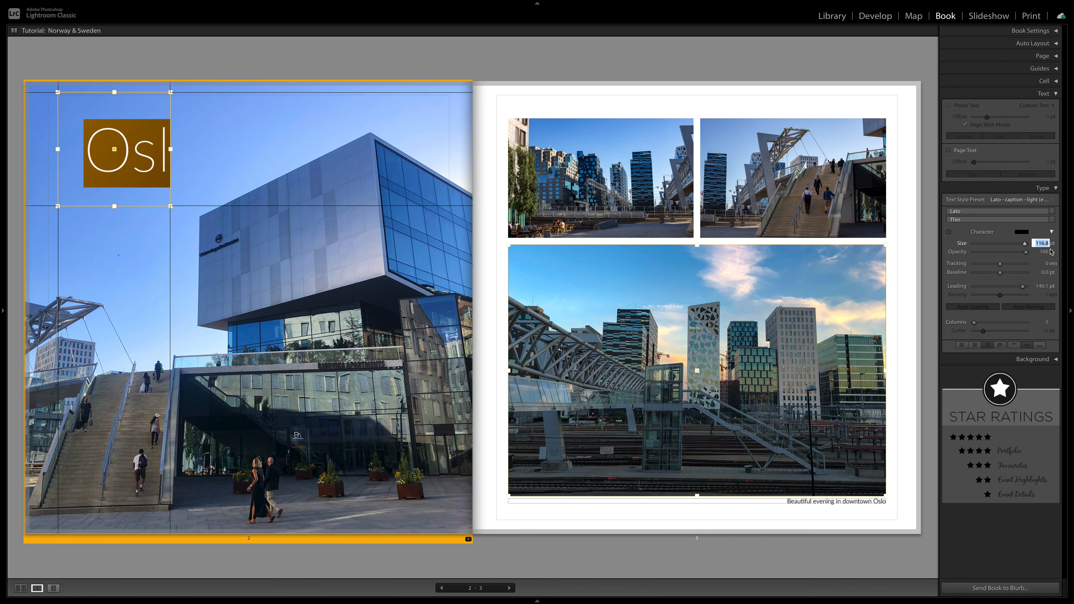
{"action": "type", "text": "111"}
{"action": "key", "text": "Return"}
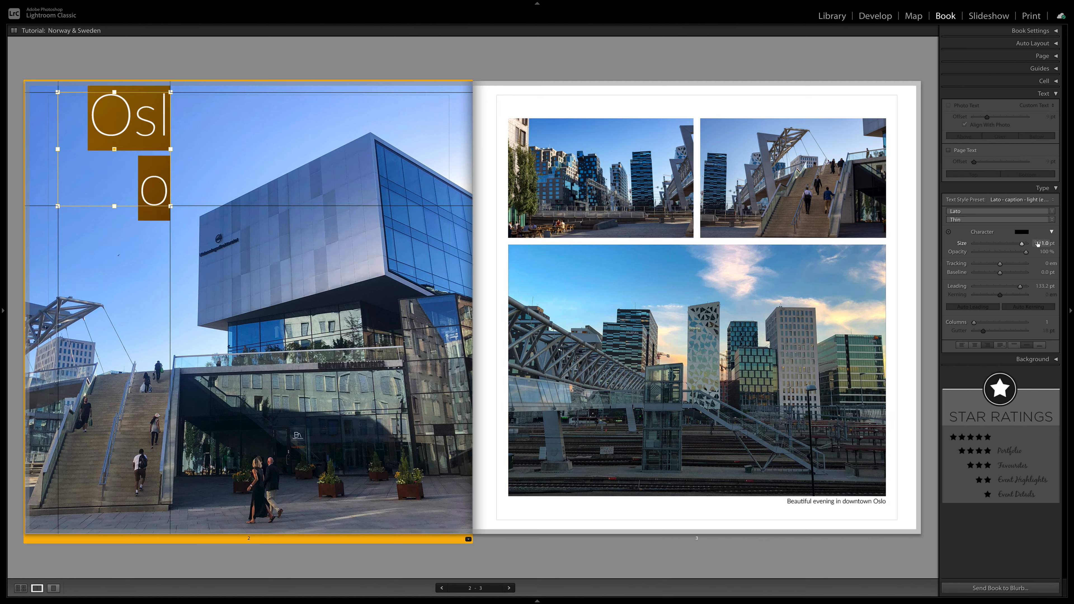
{"action": "left_click_drag", "start_coordinate": [1023, 247], "coordinate": [1000, 274]}
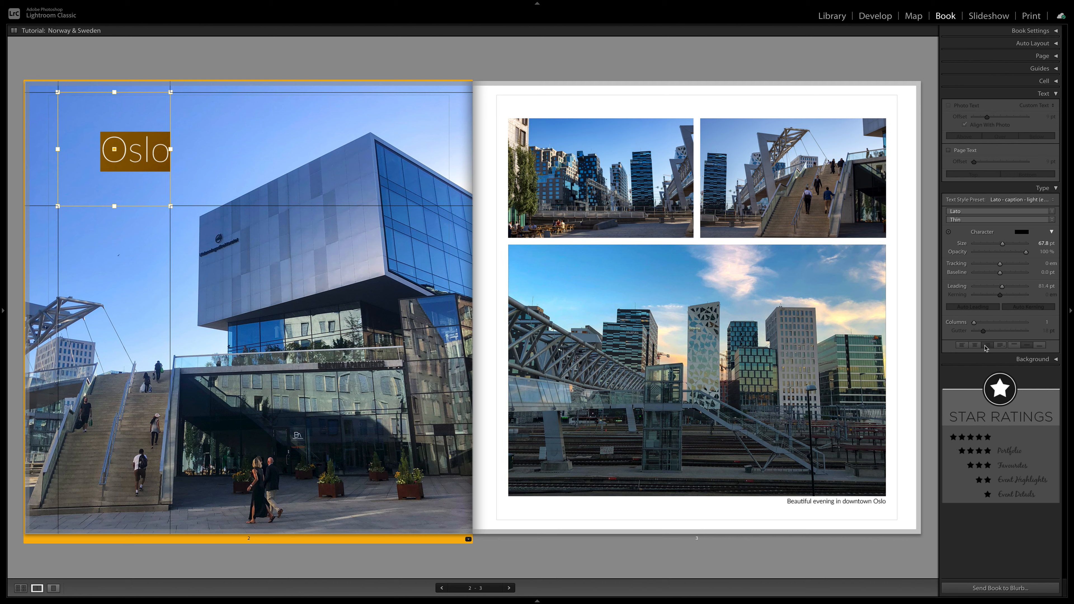
Step: Try centre and right alignment on the Oslo title, check the justify options, left-align the title and deselect it
{"action": "left_click", "coordinate": [962, 346]}
{"action": "left_click", "coordinate": [974, 345]}
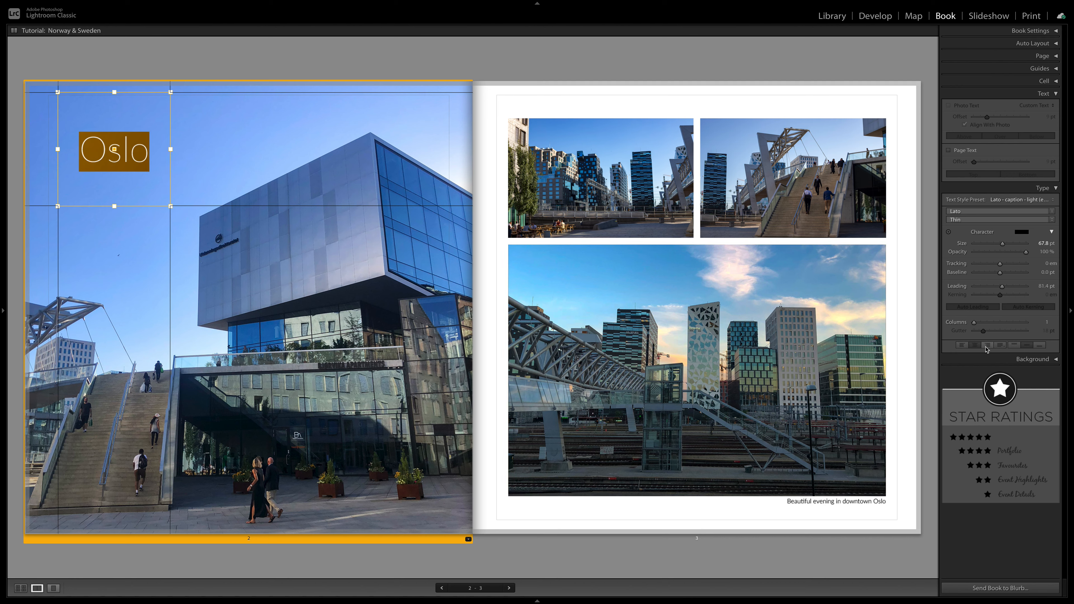
{"action": "left_click", "coordinate": [986, 347]}
{"action": "left_click", "coordinate": [1000, 346]}
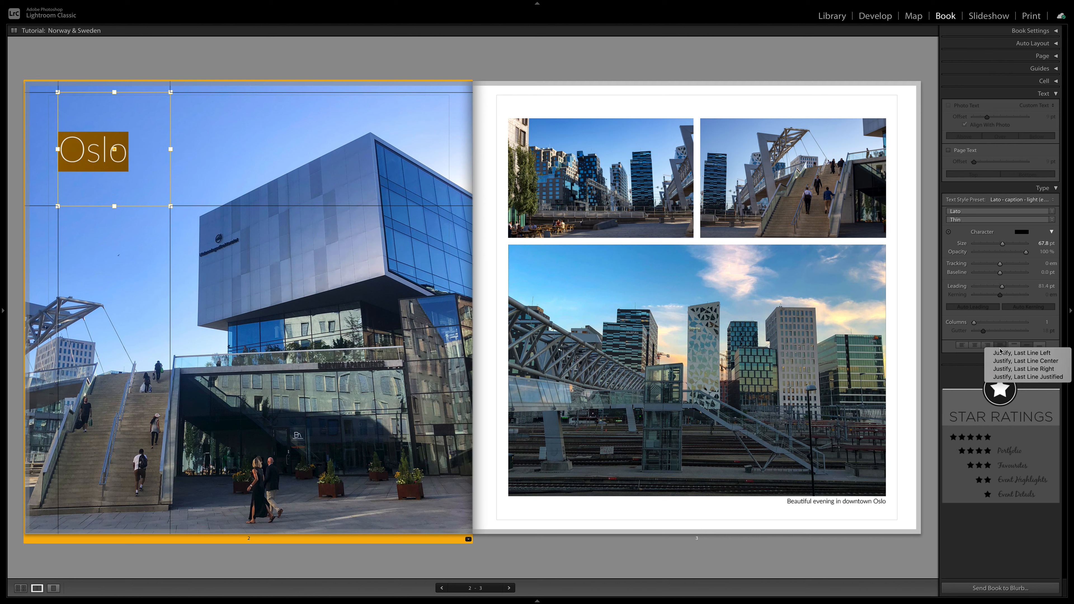
{"action": "left_click", "coordinate": [951, 350]}
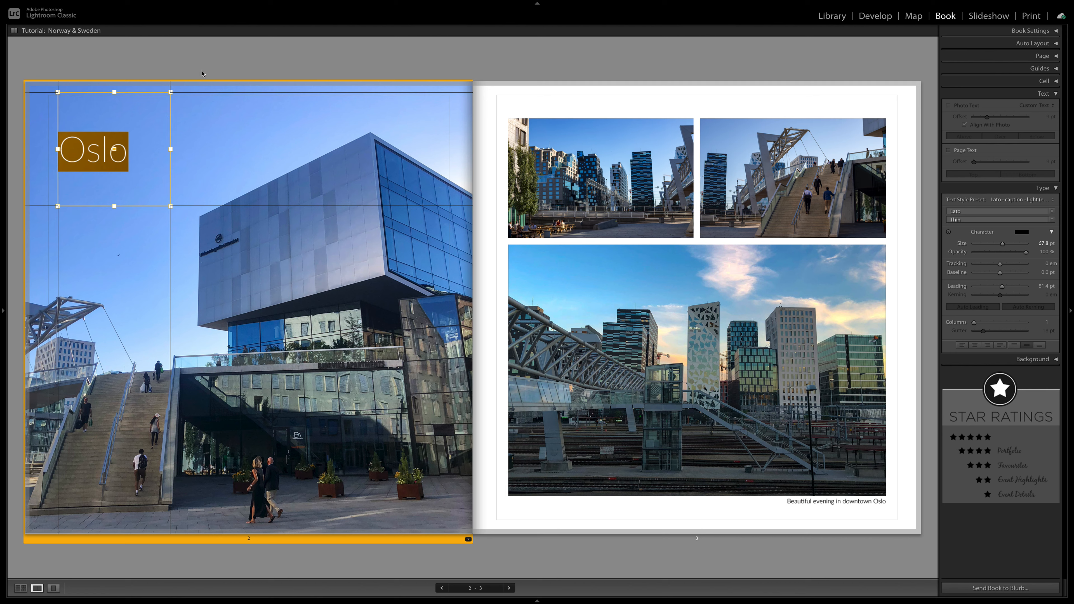
{"action": "left_click", "coordinate": [231, 376]}
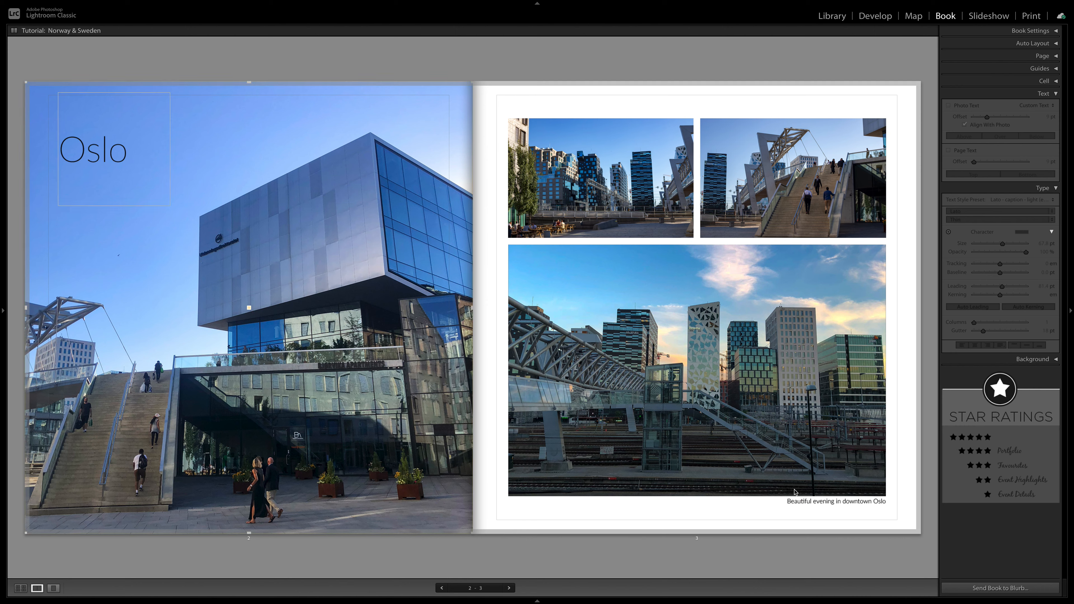
Step: Select the whole caption beneath the large Oslo photo and apply the Year Heading text style preset
{"action": "left_click", "coordinate": [800, 502]}
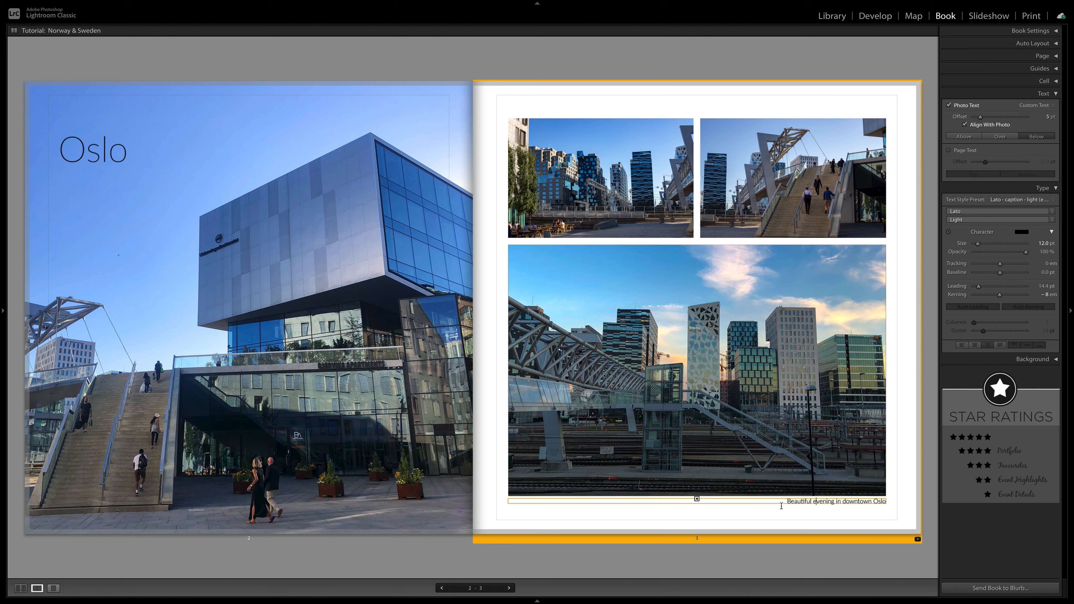
{"action": "left_click_drag", "start_coordinate": [791, 501], "coordinate": [870, 505]}
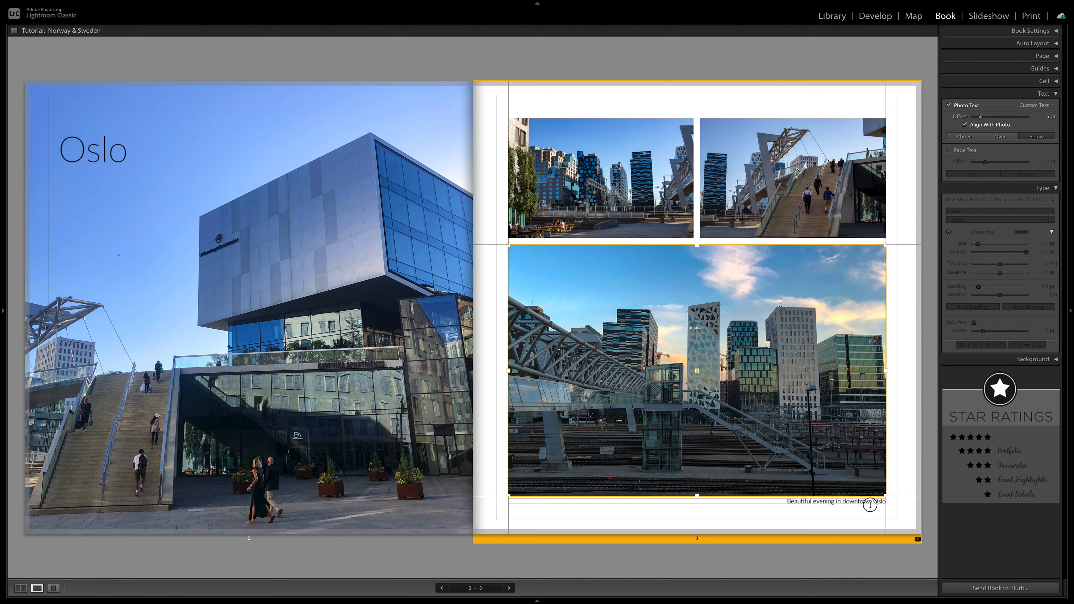
{"action": "left_click", "coordinate": [790, 502]}
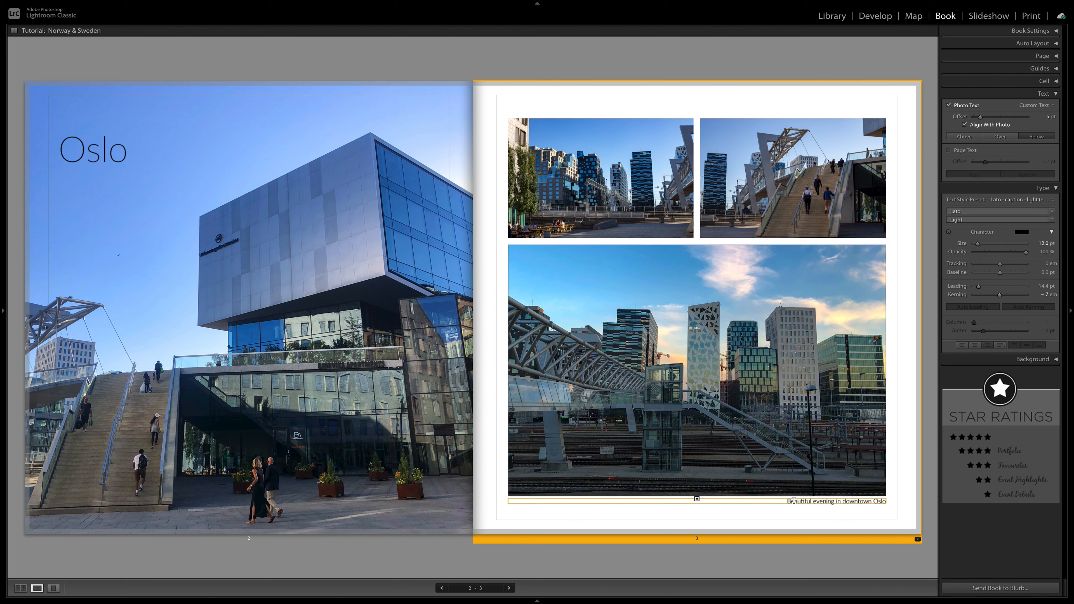
{"action": "left_click", "coordinate": [789, 500]}
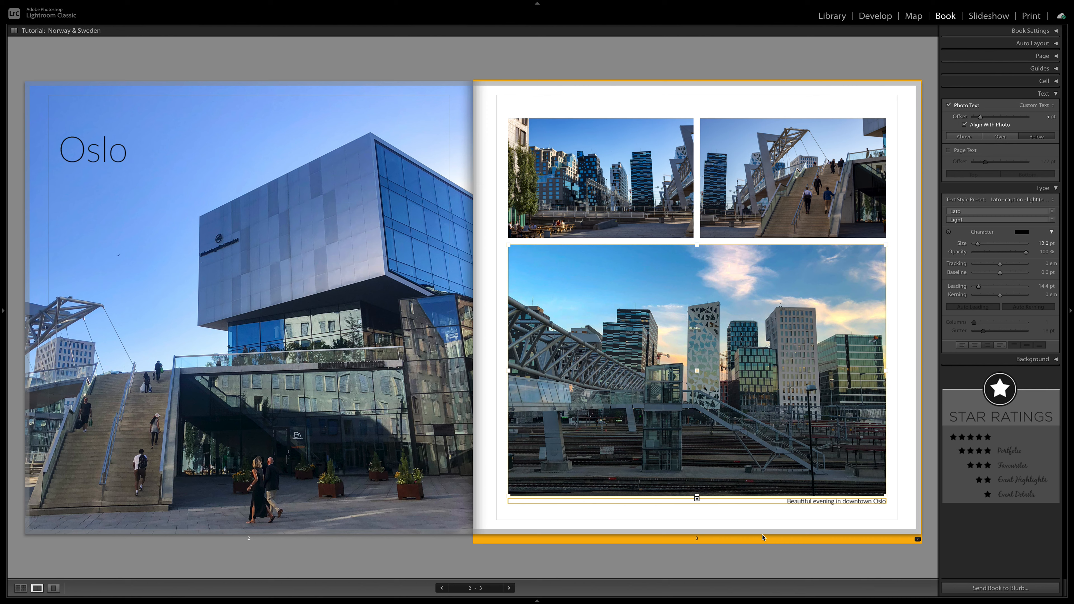
{"action": "key", "text": "ctrl+a"}
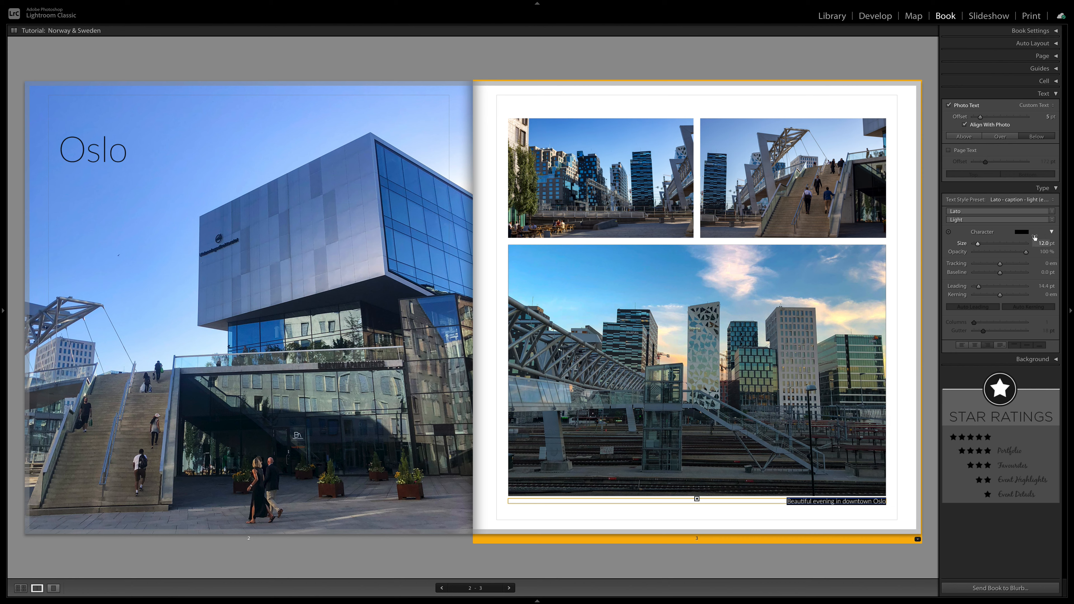
{"action": "left_click", "coordinate": [1053, 201]}
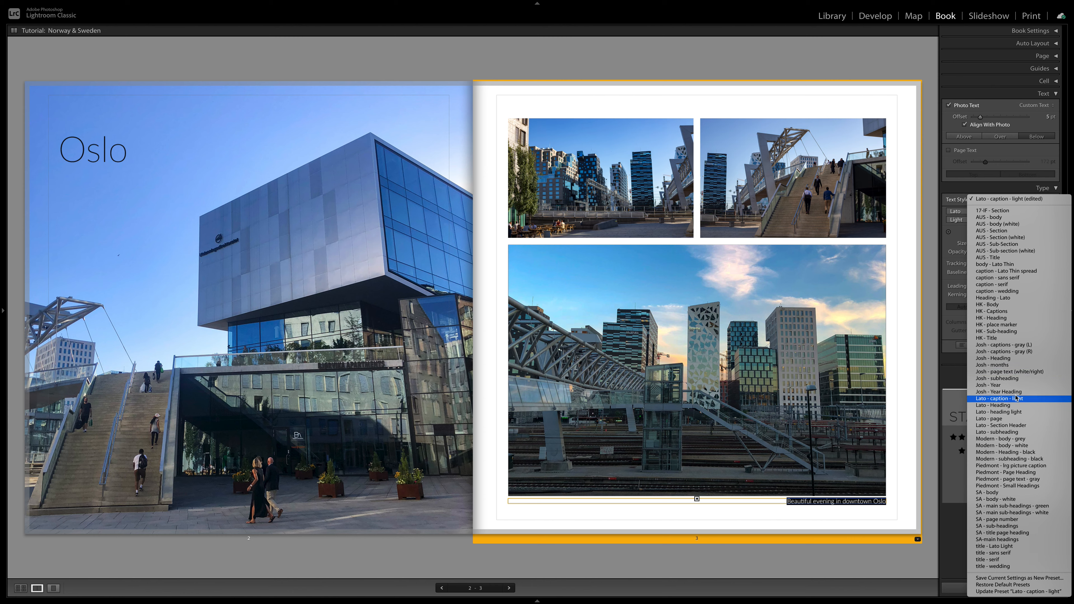
{"action": "key", "text": "Escape"}
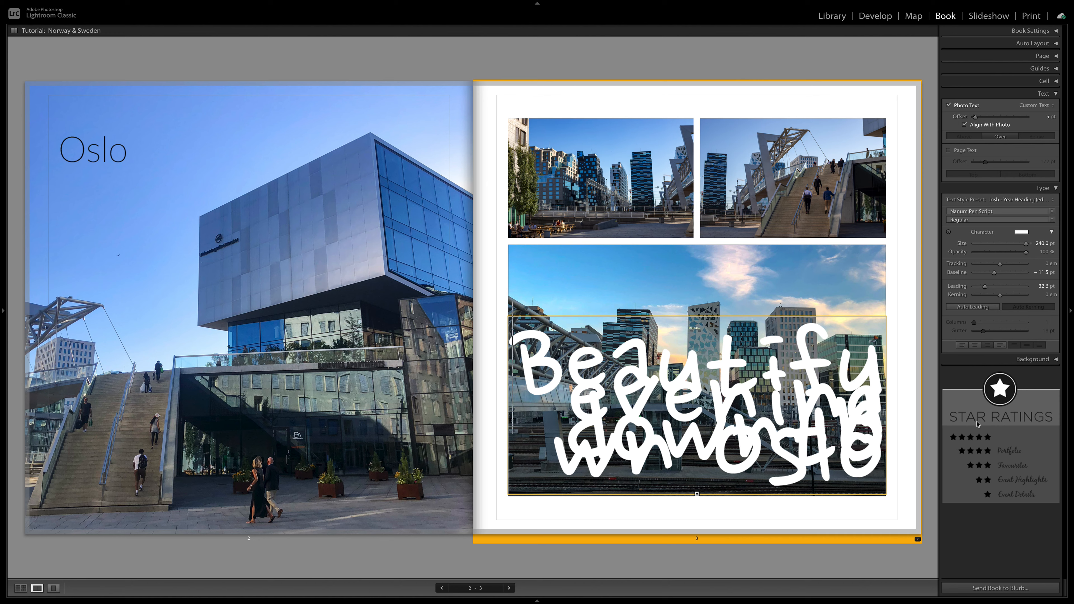
Step: Select all the caption text on the large photo, apply the Lato - caption - light text style preset, and deselect it
{"action": "left_click", "coordinate": [1055, 201]}
{"action": "key", "text": "Escape"}
{"action": "left_click", "coordinate": [647, 391]}
{"action": "key", "text": "ctrl+a"}
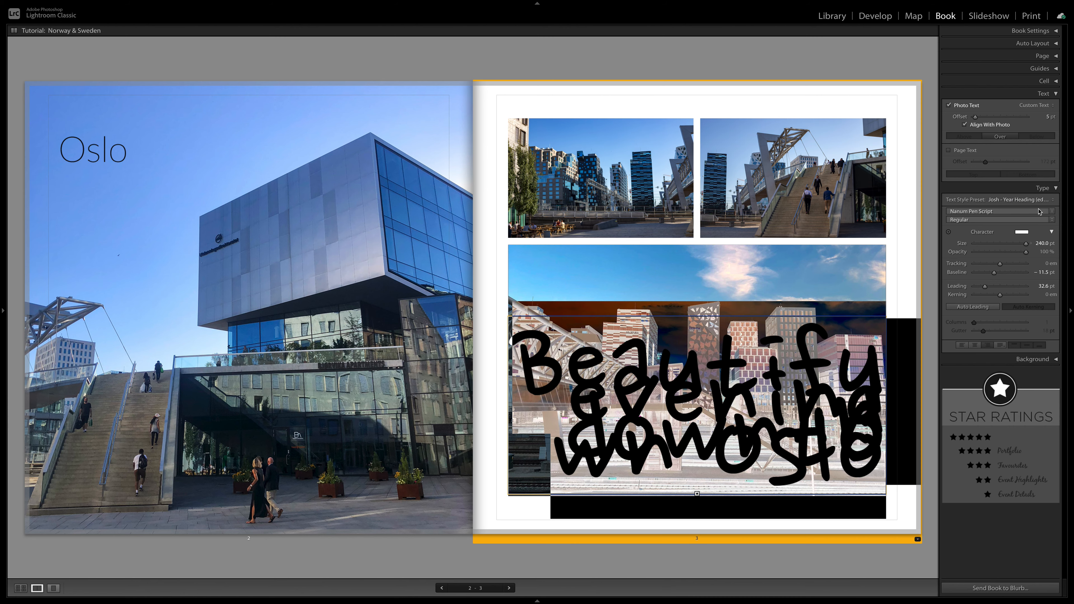
{"action": "left_click", "coordinate": [1054, 201]}
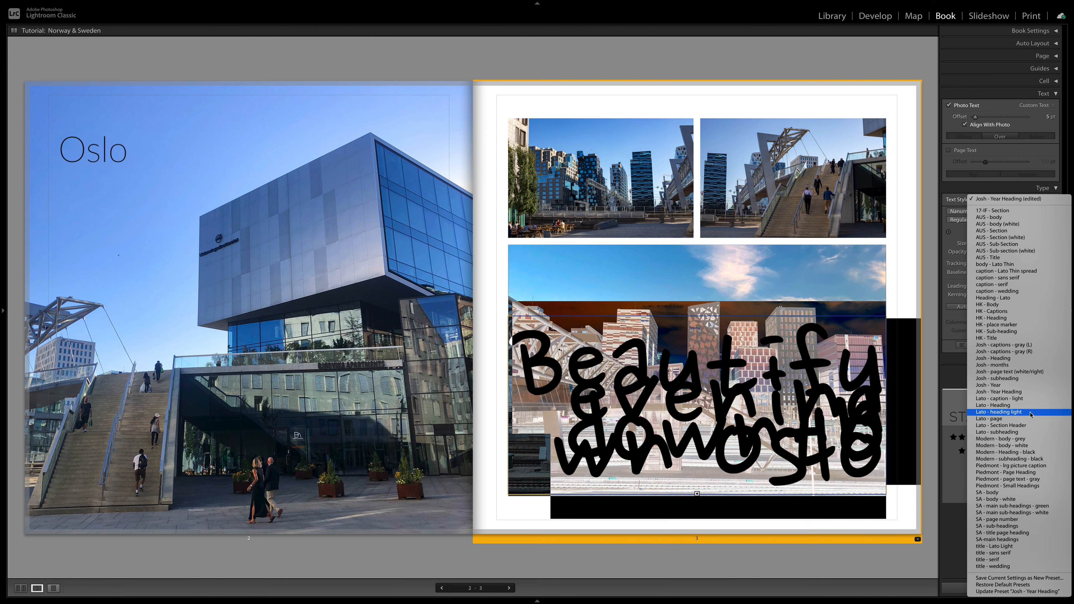
{"action": "left_click", "coordinate": [1022, 399]}
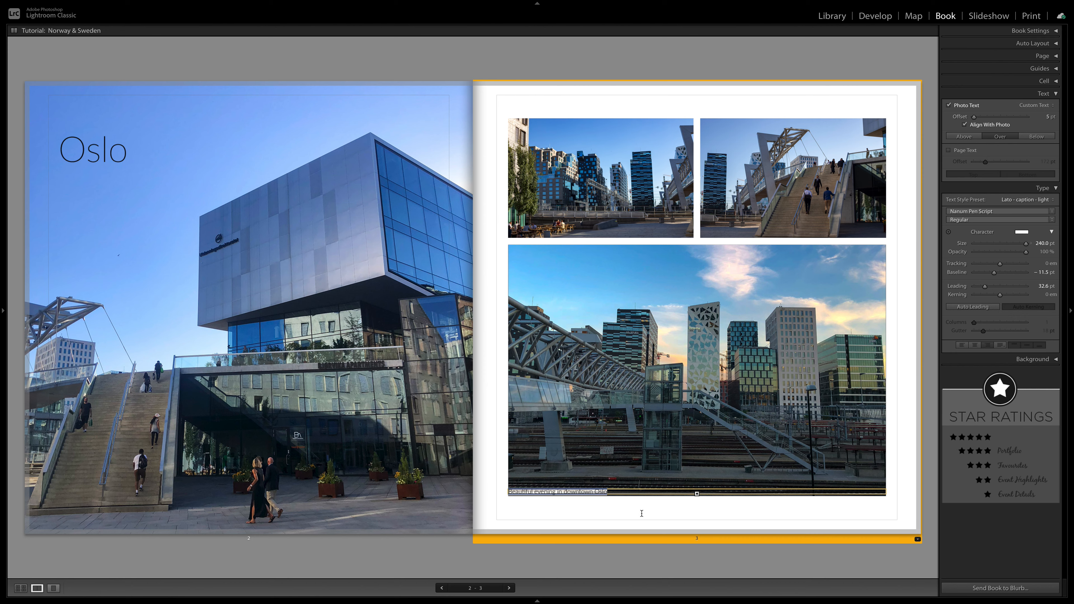
{"action": "left_click", "coordinate": [638, 561]}
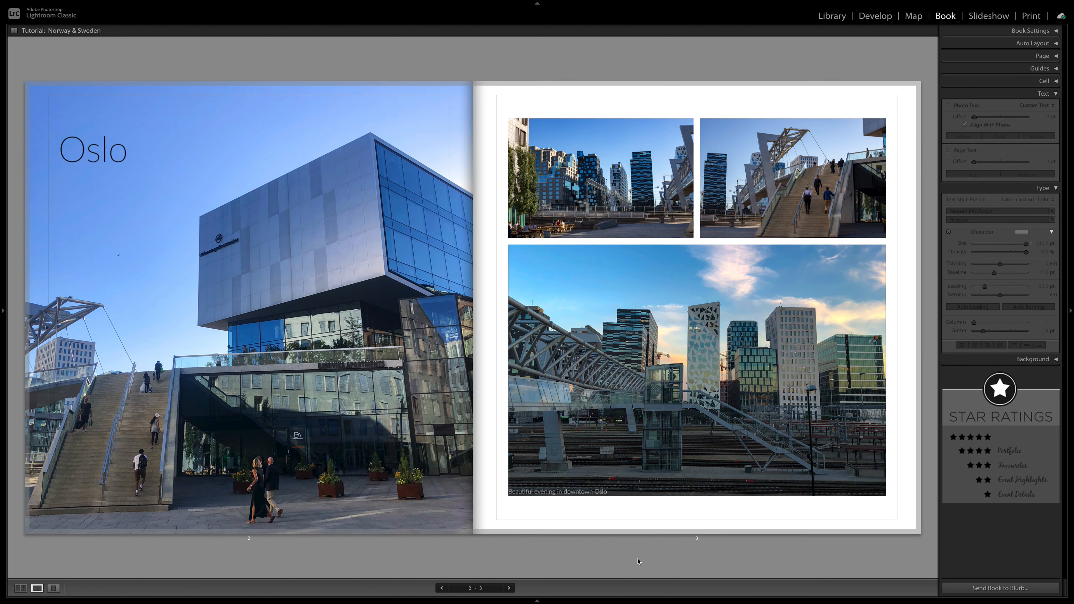